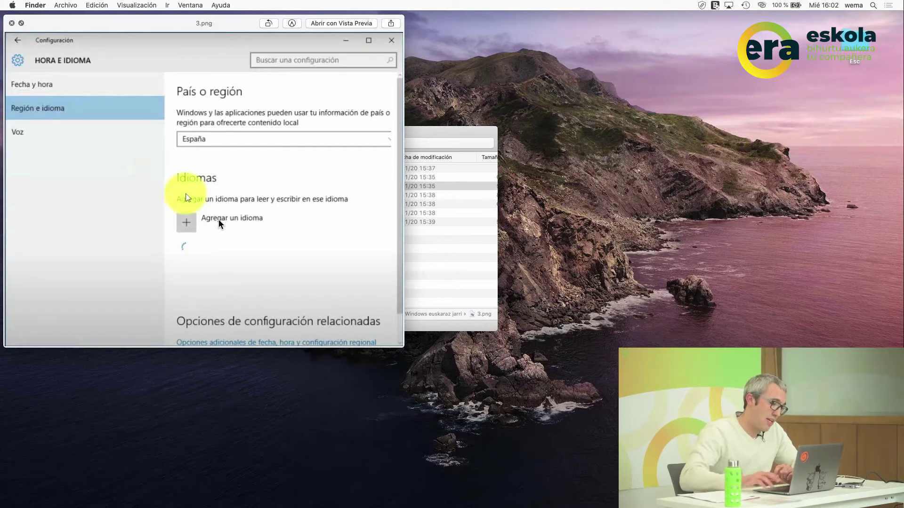
Step: Review the screenshots 3.png to 7.png on adding Euskera as a Windows language and downloading its language pack, and close the preview
key(Down)
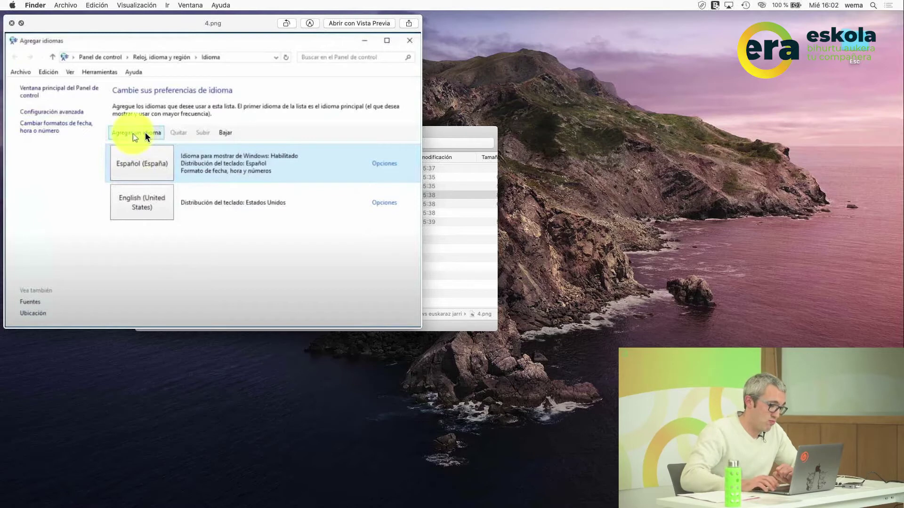
key(Down)
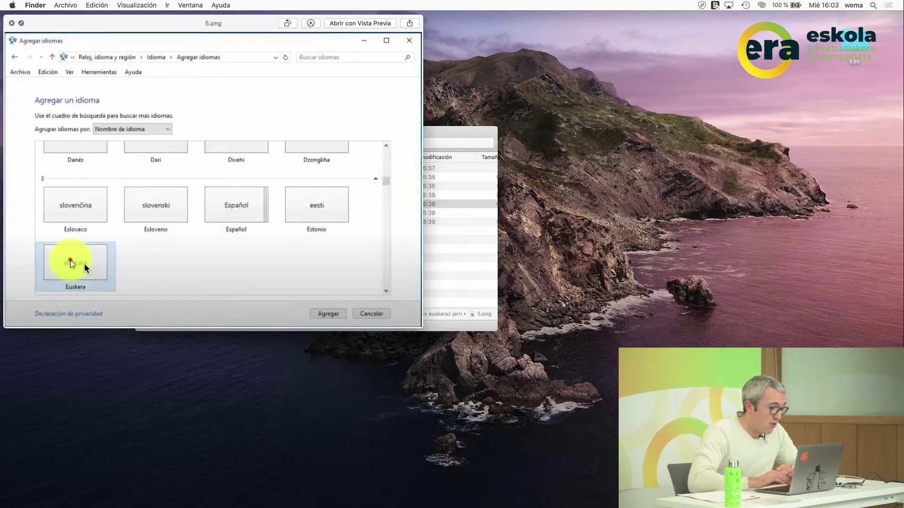
key(Down)
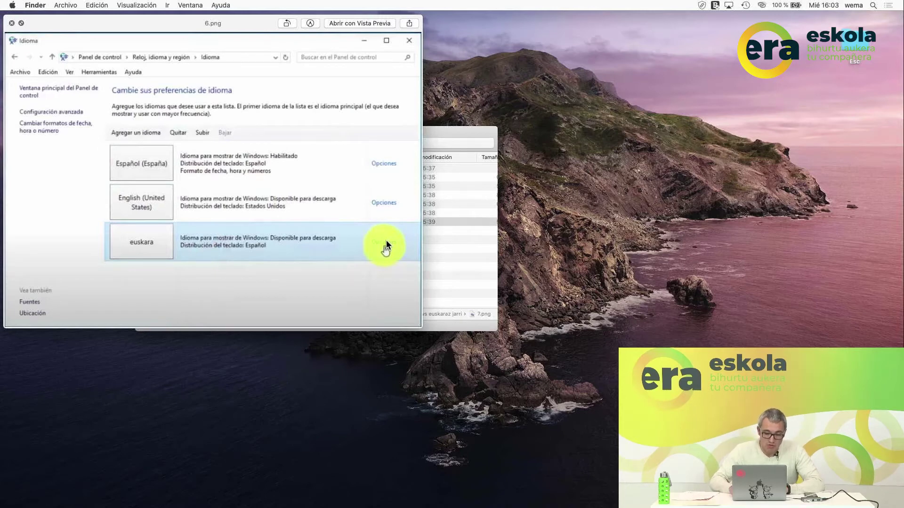
key(Down)
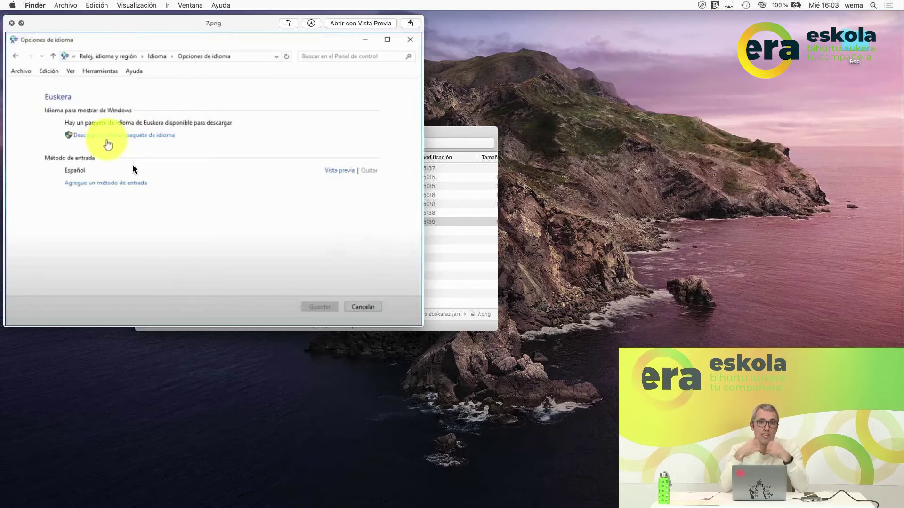
key(Escape)
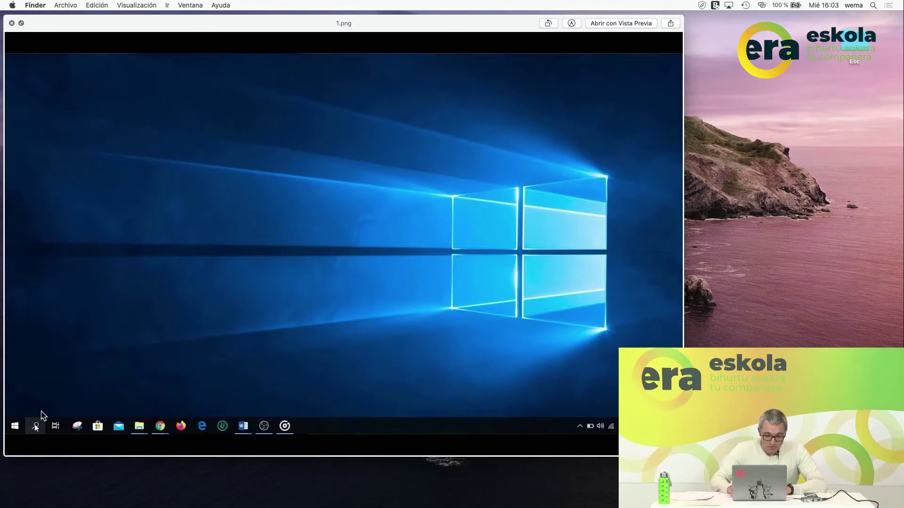
Step: Review the screenshots 1.png to 8.png on creating a Windows 10 user account without a Microsoft account
key(Right)
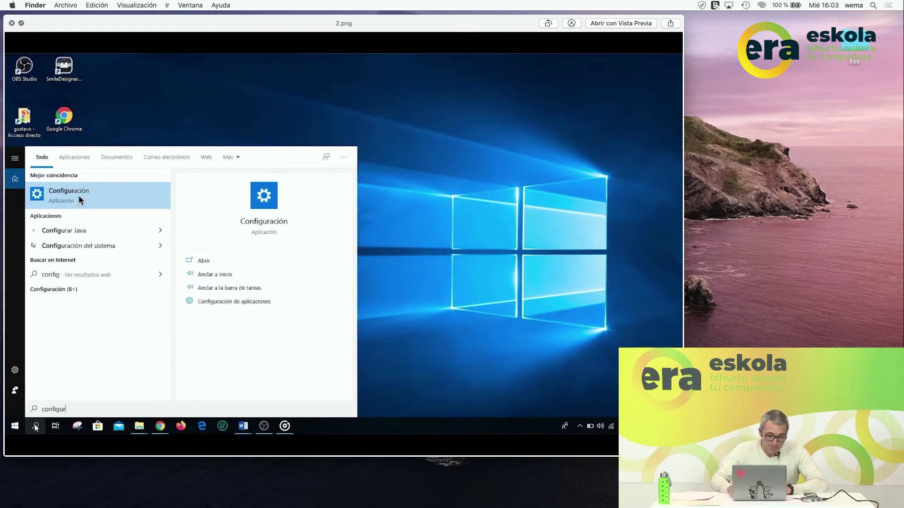
key(Right)
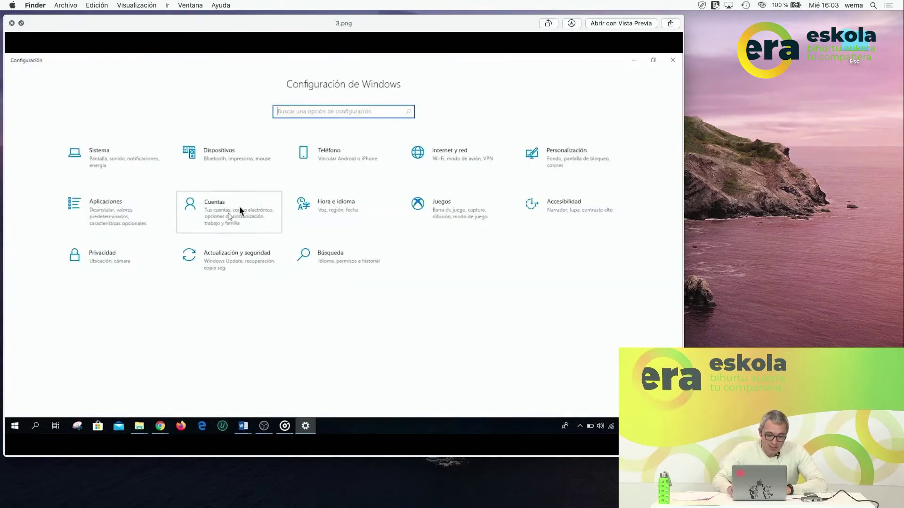
key(Right)
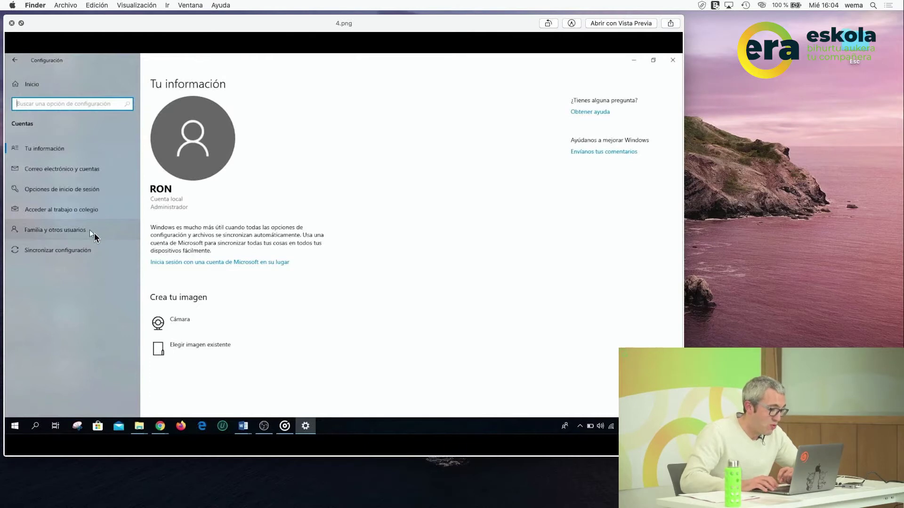
key(Right)
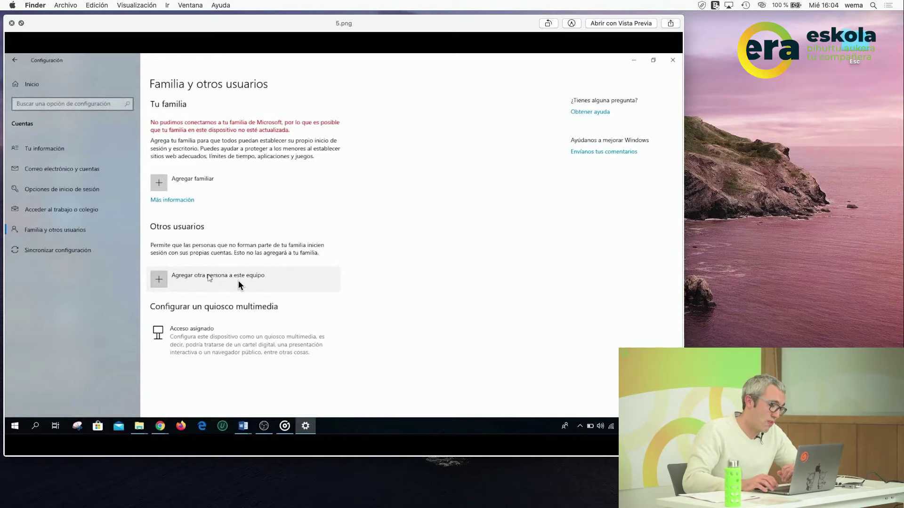
key(Right)
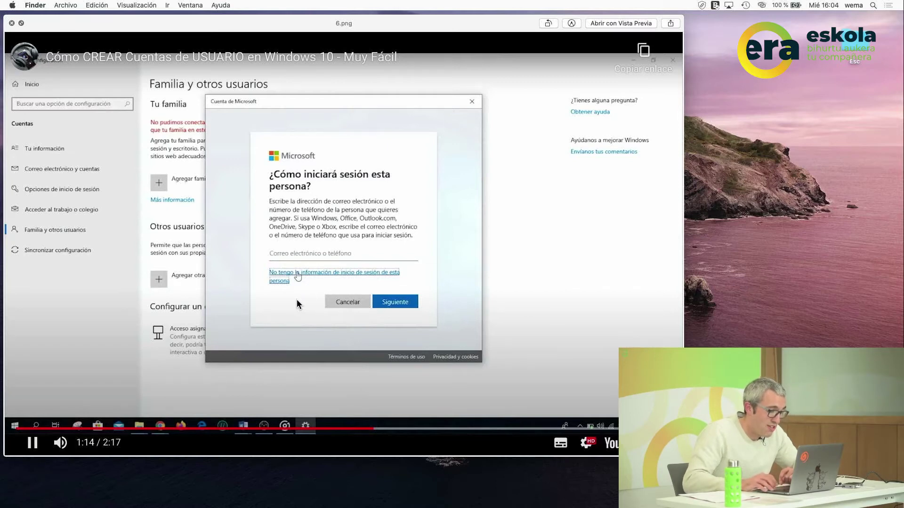
key(Right)
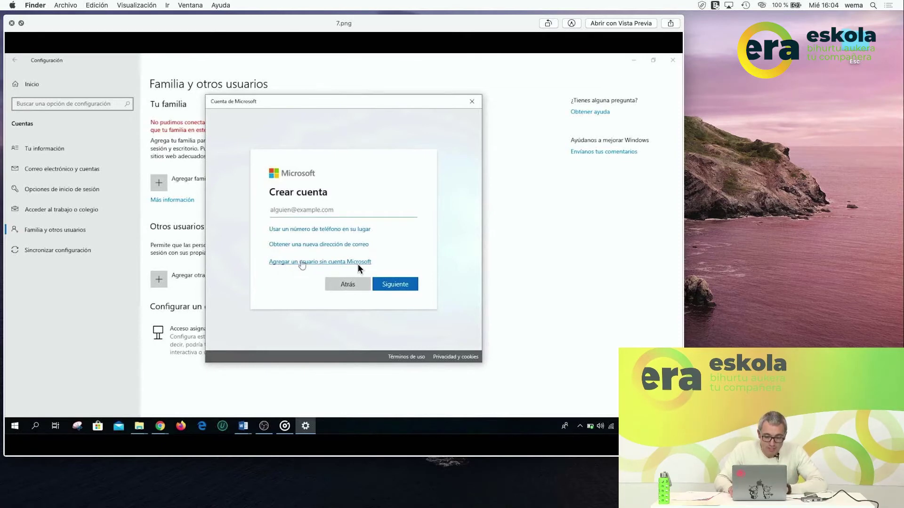
key(Right)
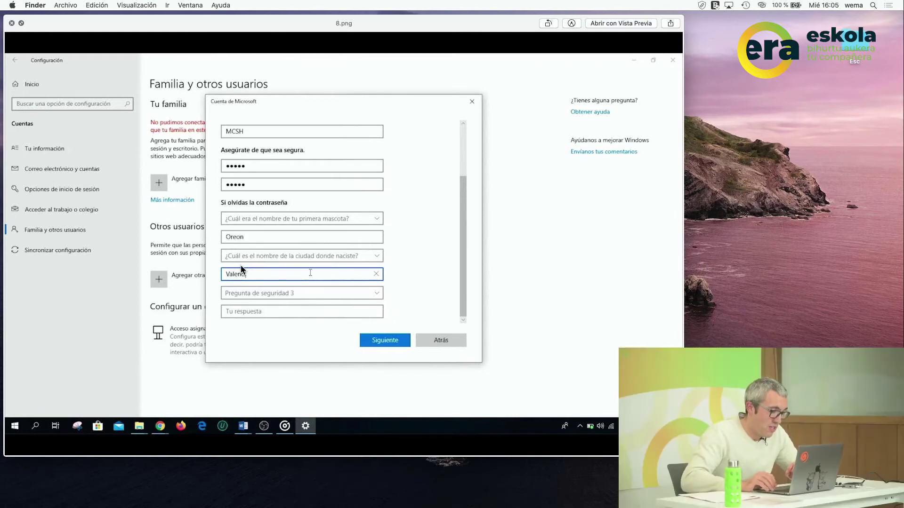
key(Down)
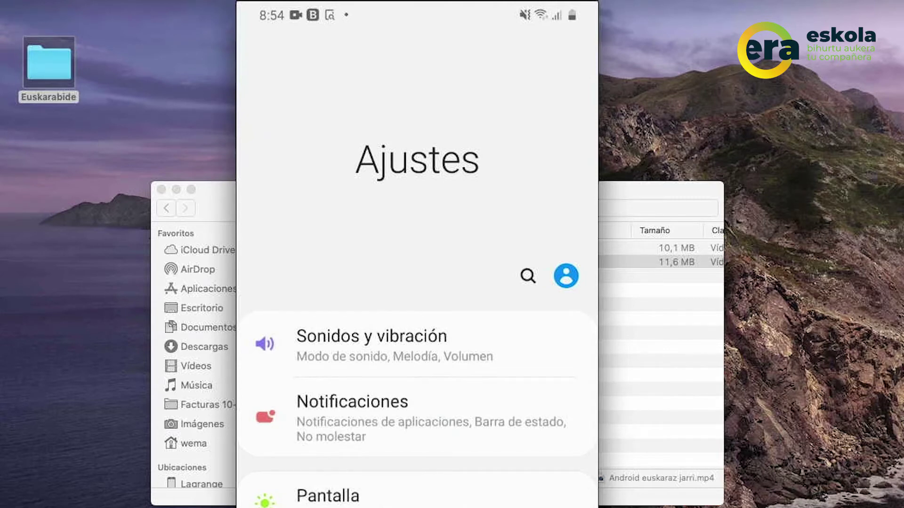
Step: Search the phone's settings for "idioma"
click(528, 275)
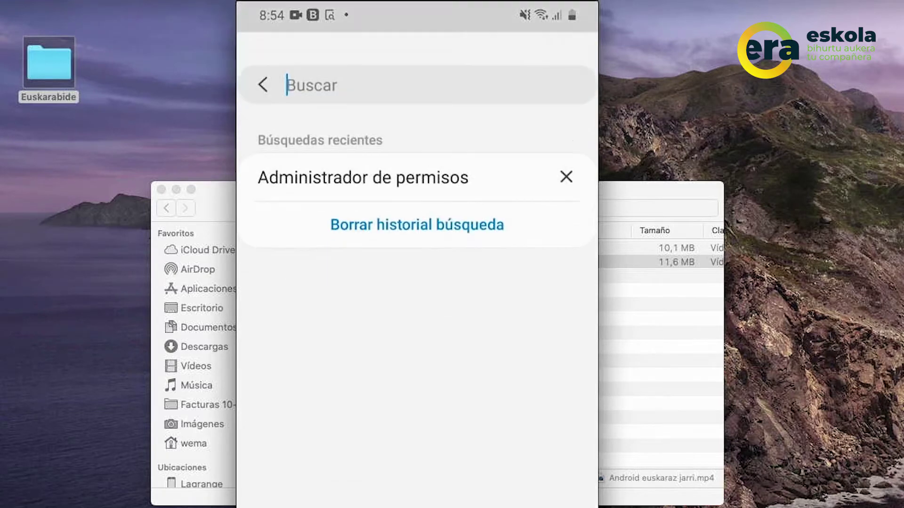
text(id)
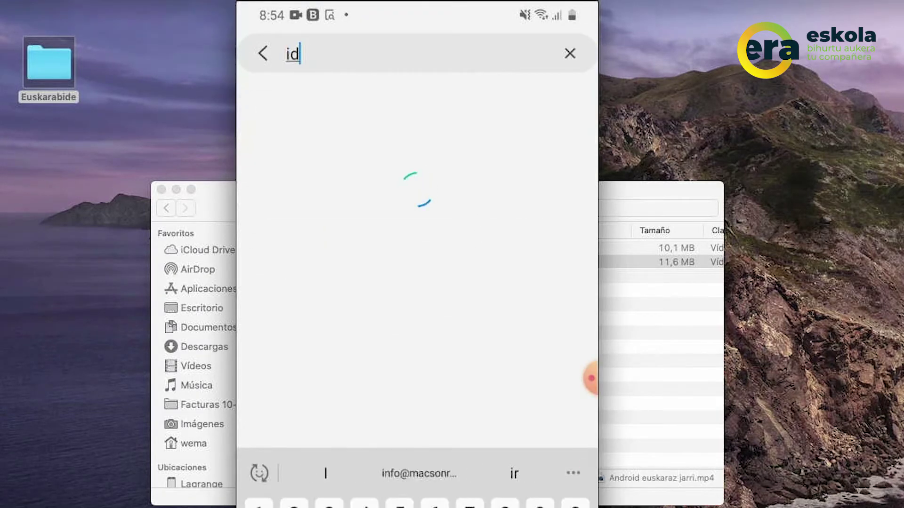
text(ioma)
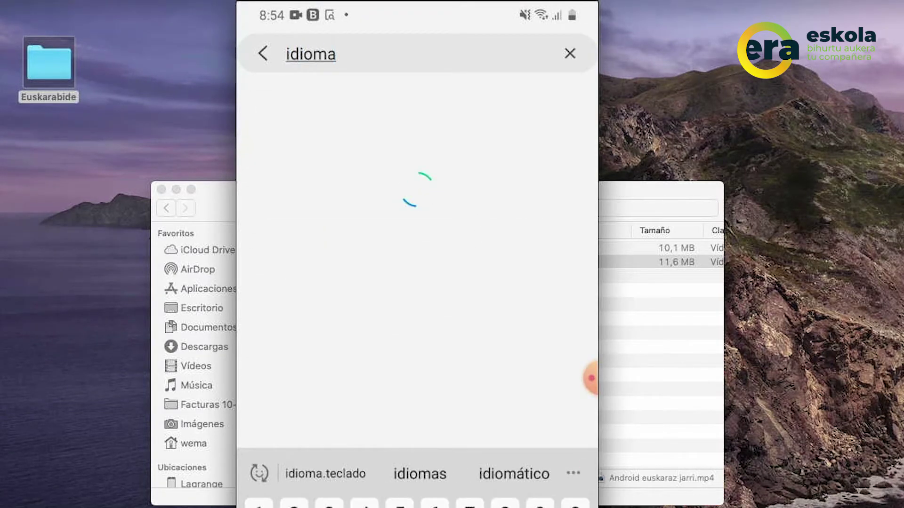
key(Return)
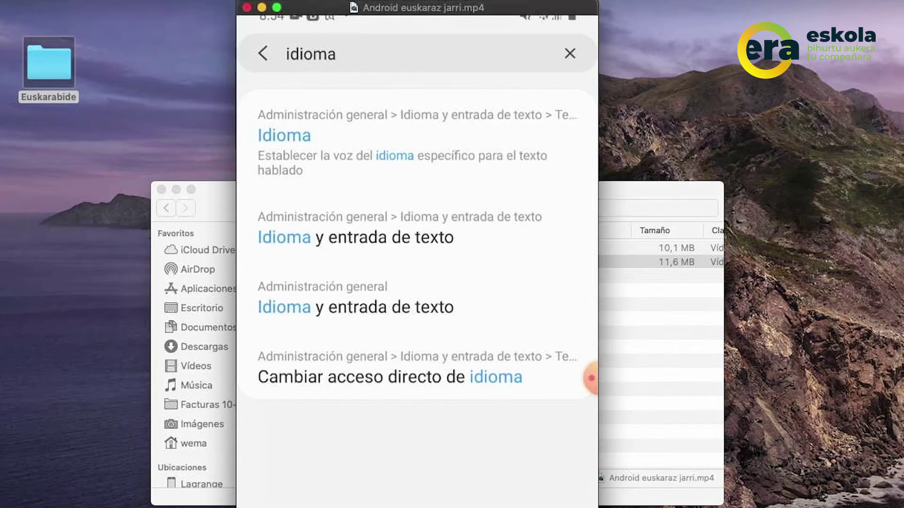
Step: Open the phone's language list within the Idioma y entrada de texto settings of Administración general
click(353, 301)
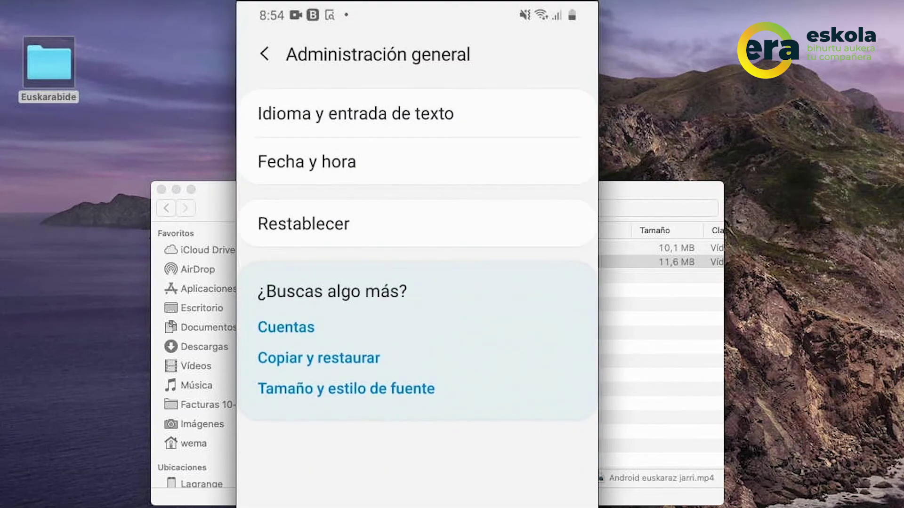
click(356, 114)
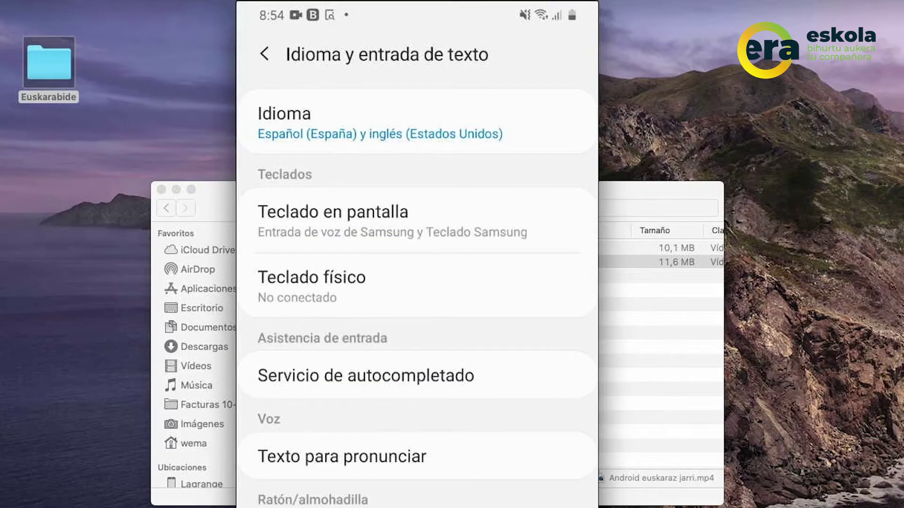
click(358, 121)
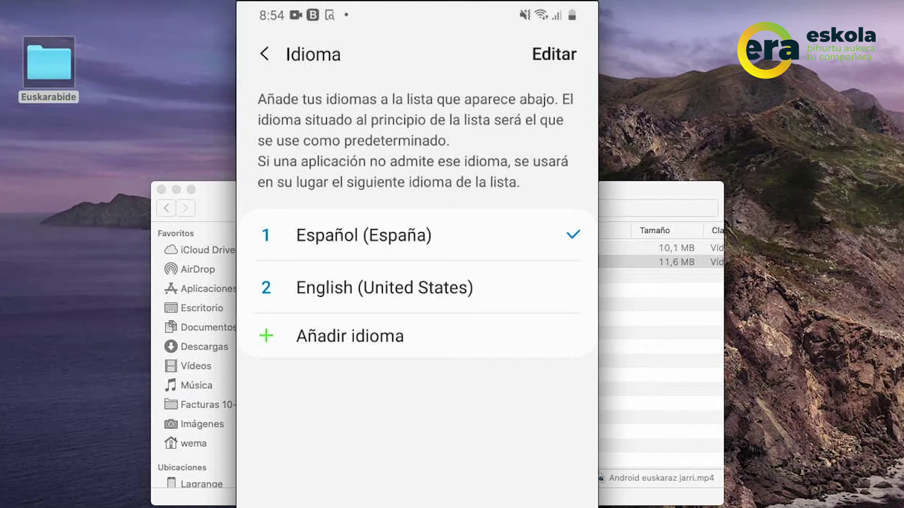
Step: Add Euskara (Espainia) as the phone's default language and leave the language list
click(350, 336)
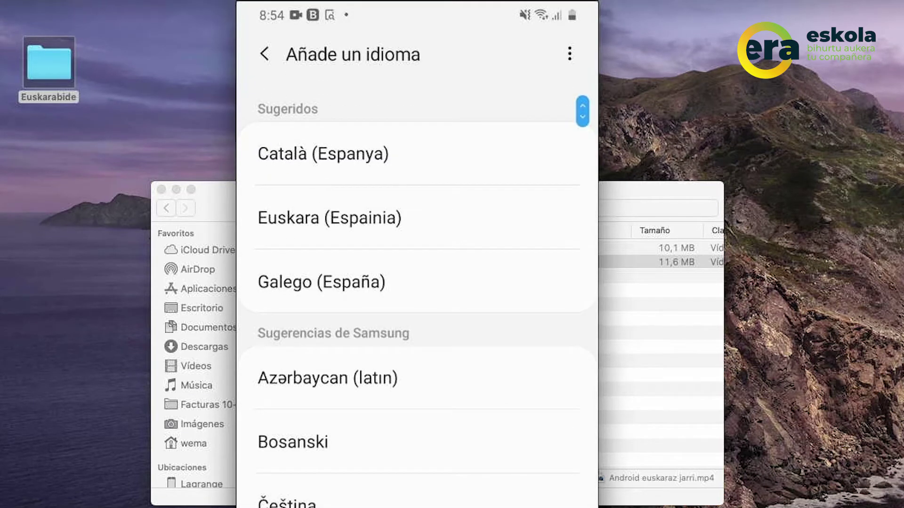
scroll(416, 301, down, 10)
scroll(417, 301, up, 10)
click(329, 216)
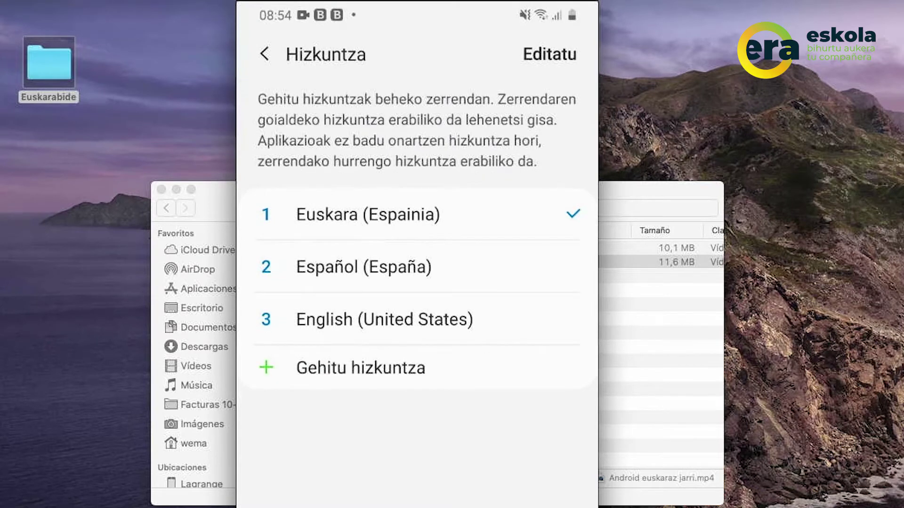
click(264, 54)
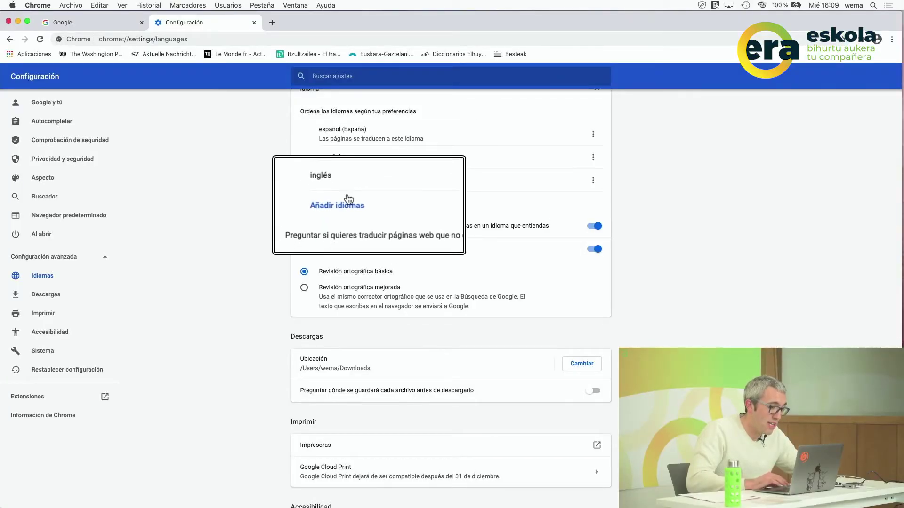
Step: Find euskera with the search term "euskar" and add it to the browser's preferred languages
click(346, 204)
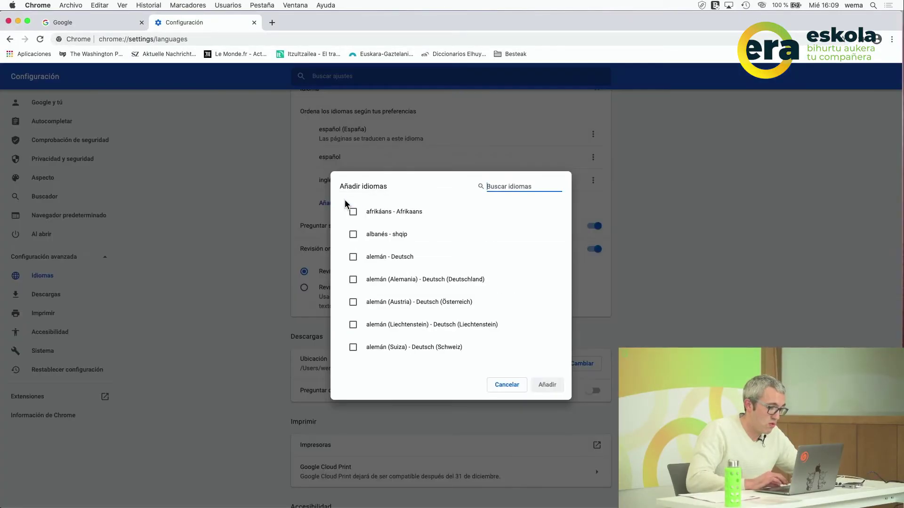
text(euskar)
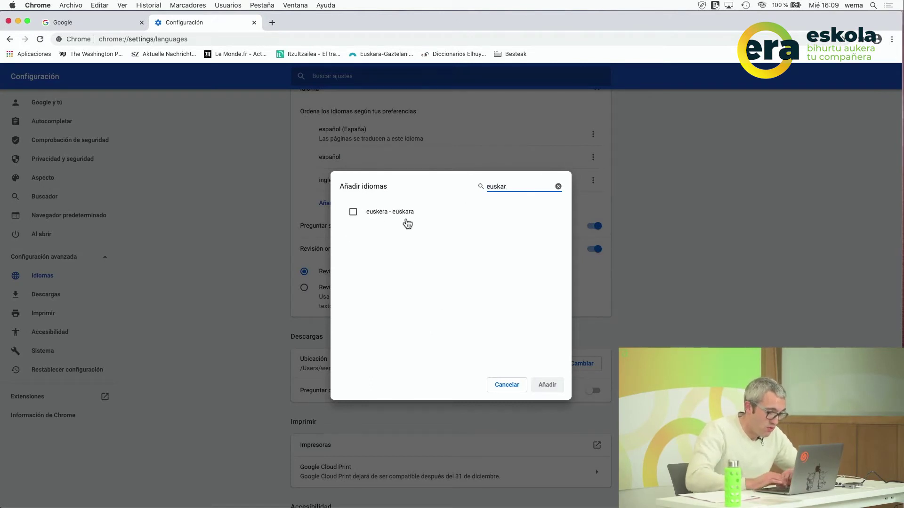
click(354, 212)
click(540, 385)
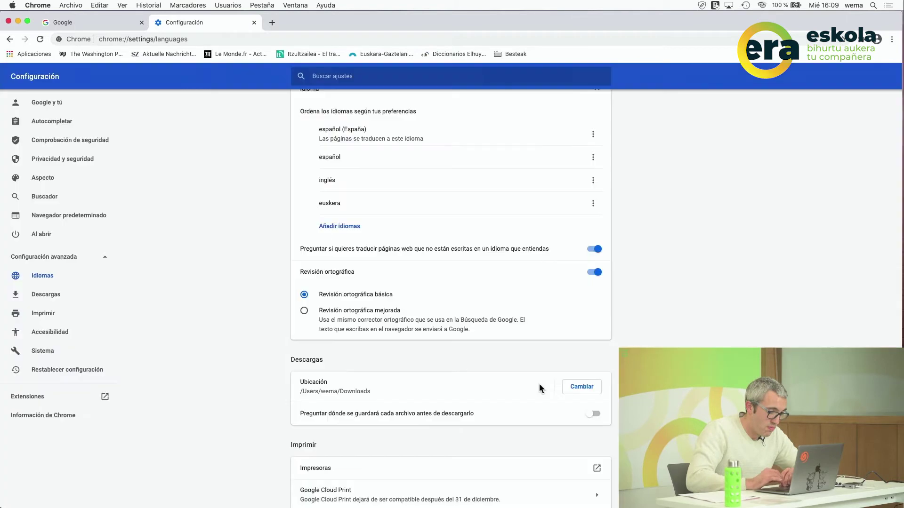
Step: Examine the translation, ordering and removal options offered for euskera in the preferred languages list
click(594, 205)
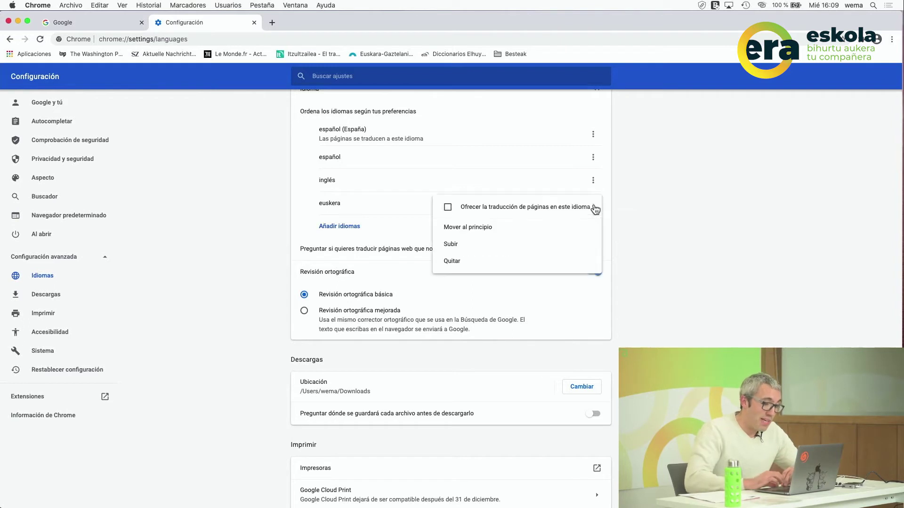
click(601, 203)
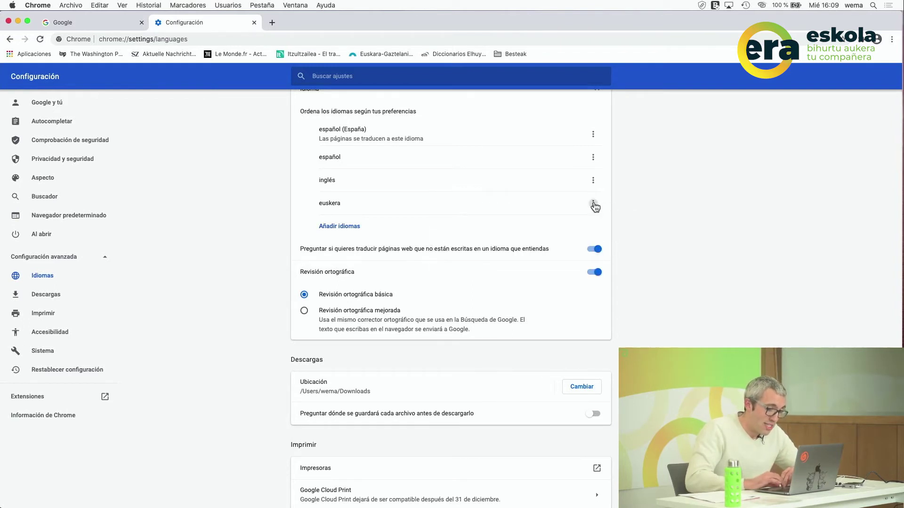
click(593, 205)
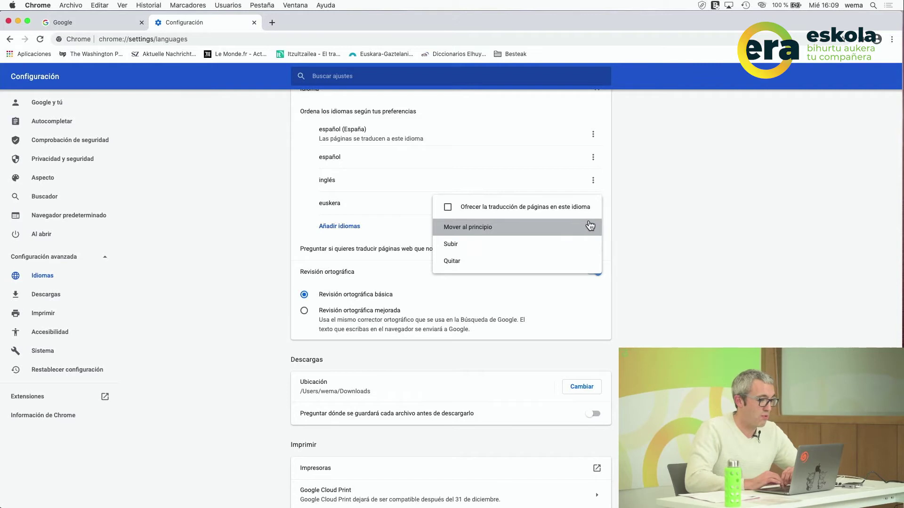
click(620, 210)
click(594, 203)
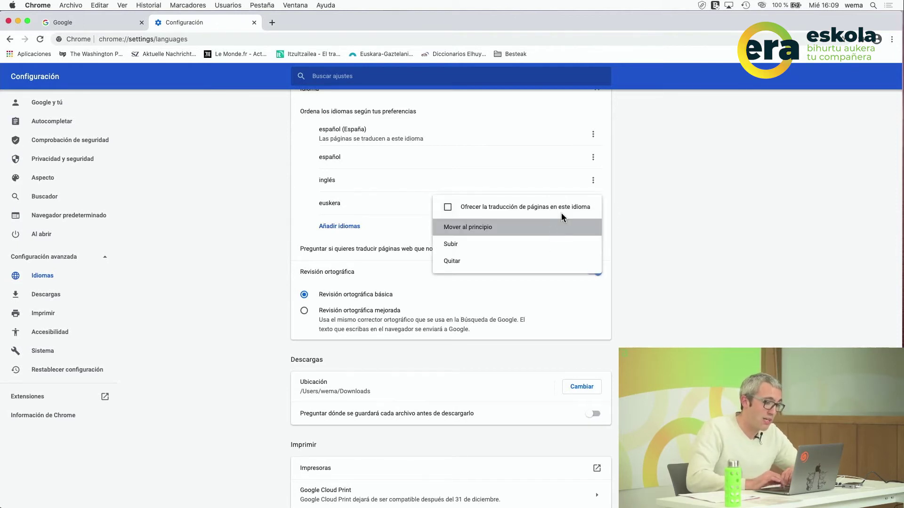
click(626, 214)
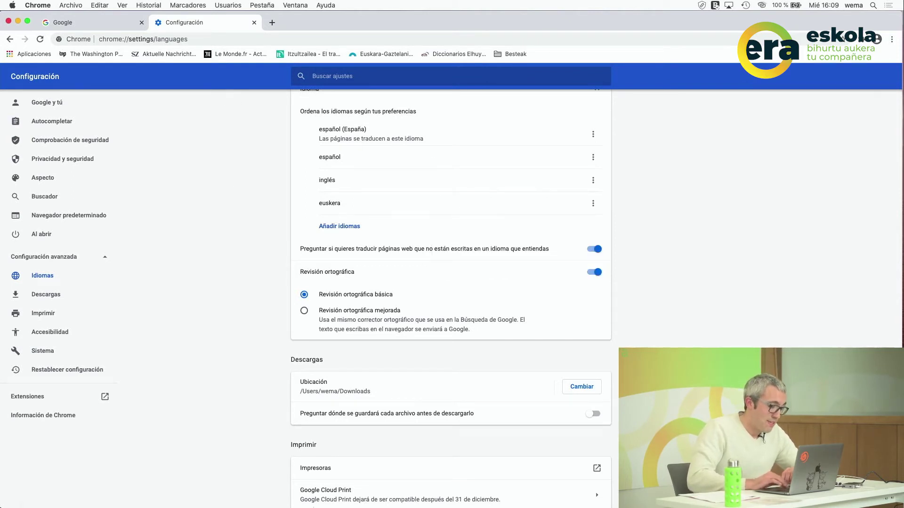
Step: Switch to Firefox and open its preferences
mouse_move(304, 501)
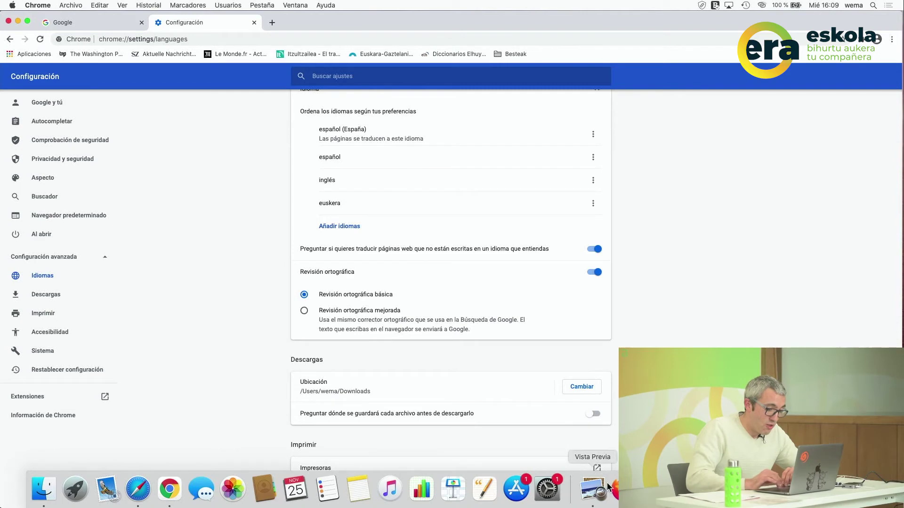
click(621, 489)
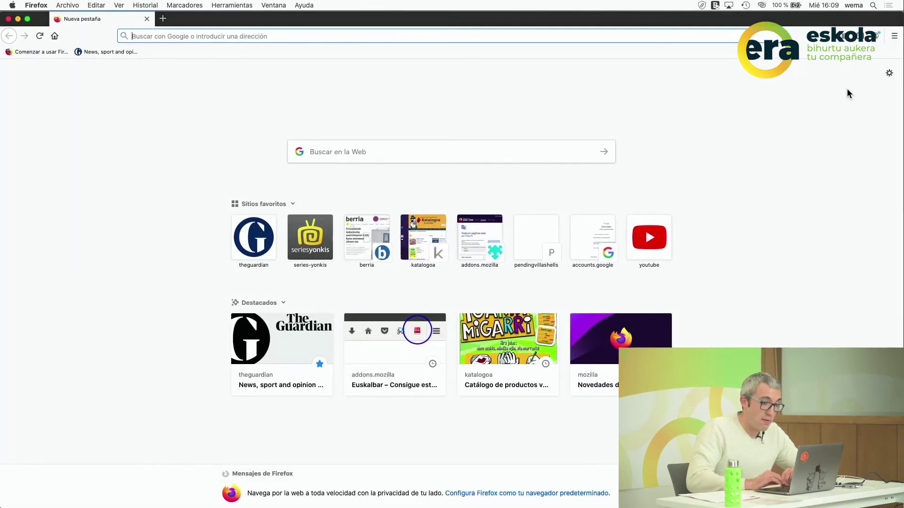
click(894, 37)
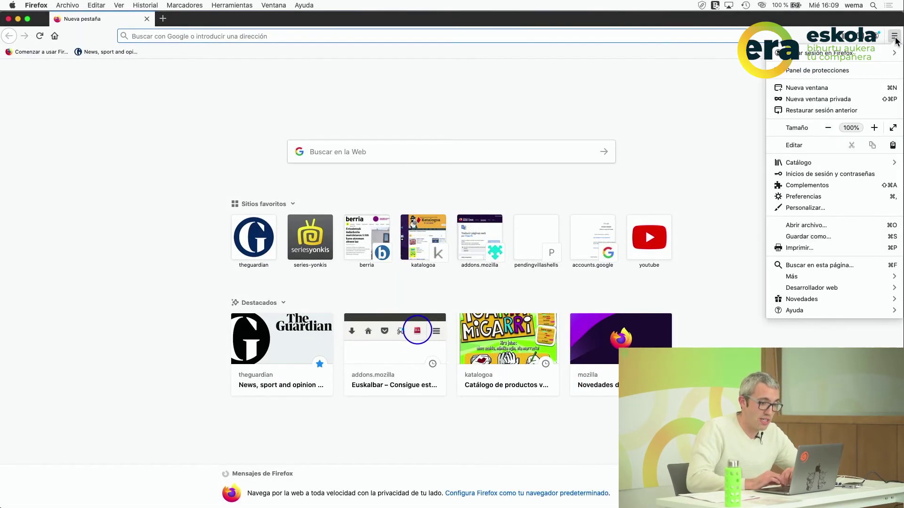
click(804, 196)
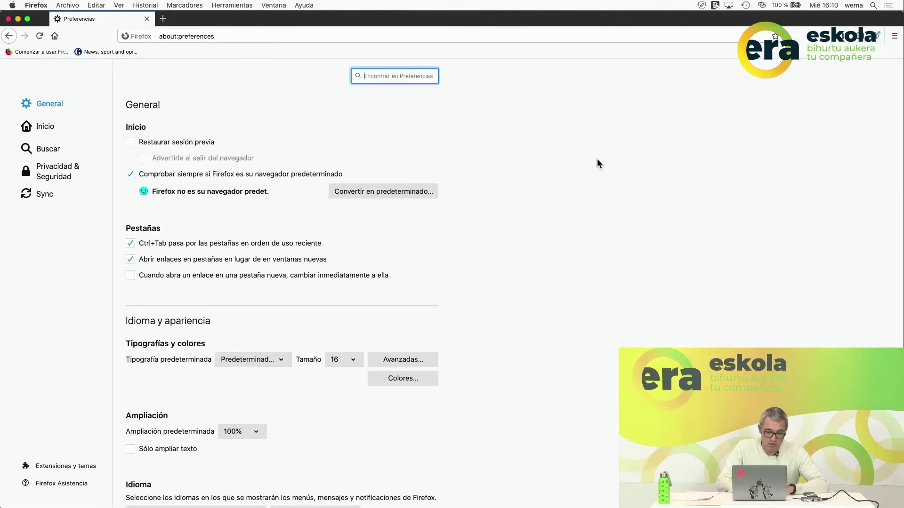
Step: Open the dialog for finding more interface languages from the Idioma section of the Firefox preferences
scroll(307, 224, down, 3)
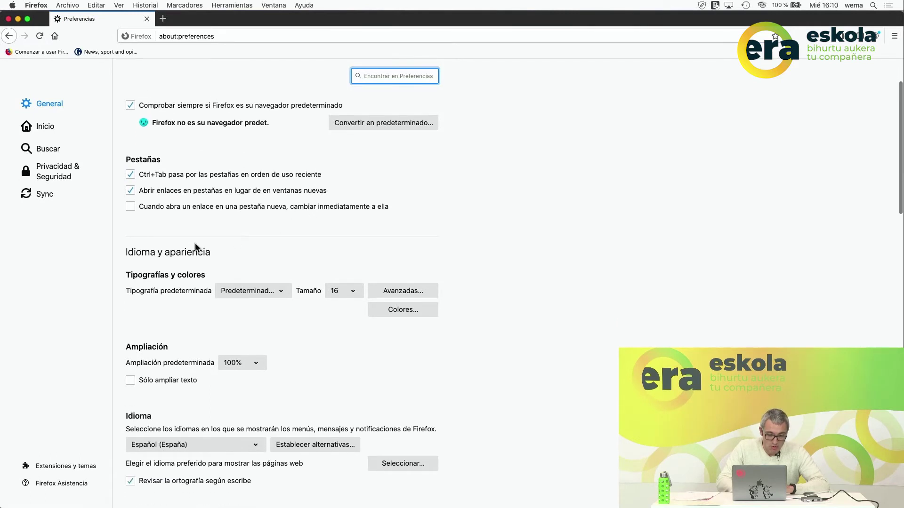
key(alt+super+8)
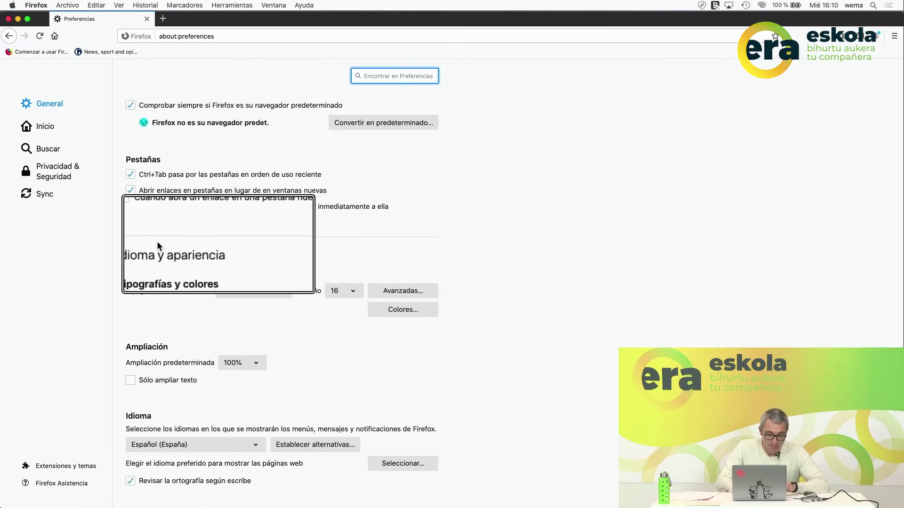
key(alt+super+8)
scroll(158, 431, down, 4)
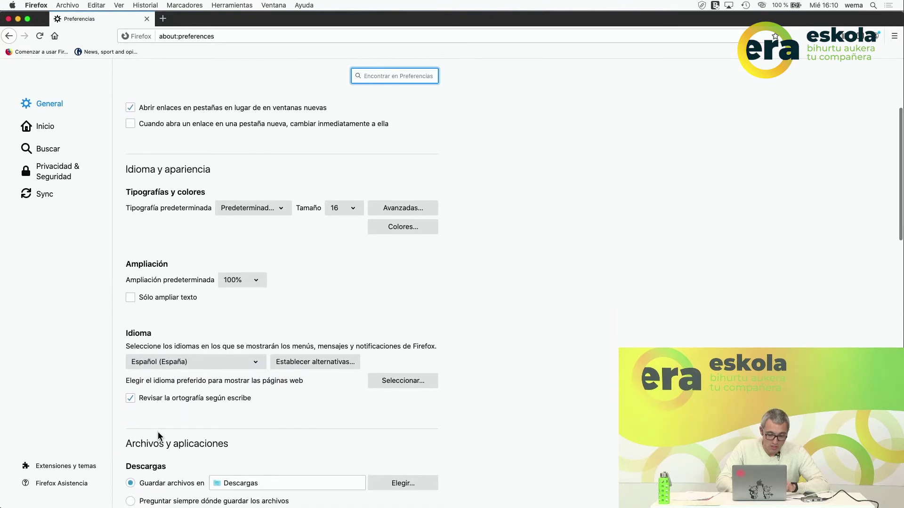
click(196, 363)
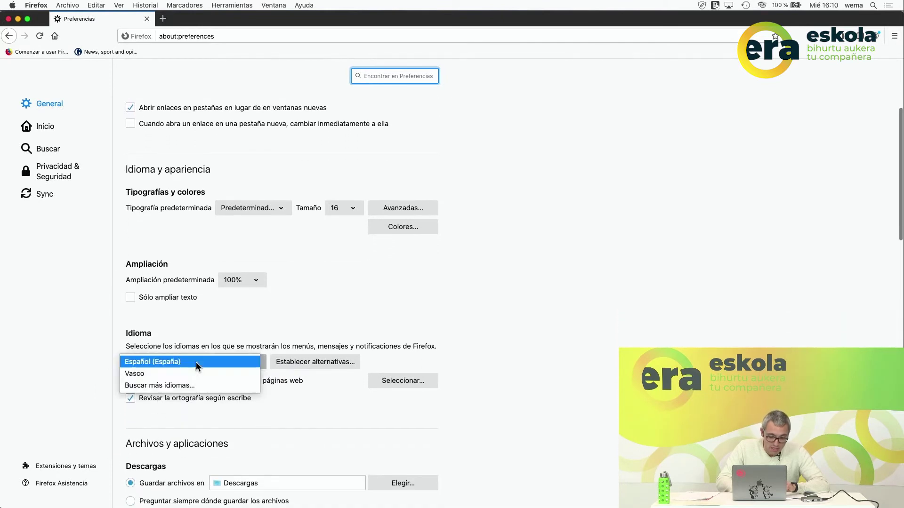
click(163, 386)
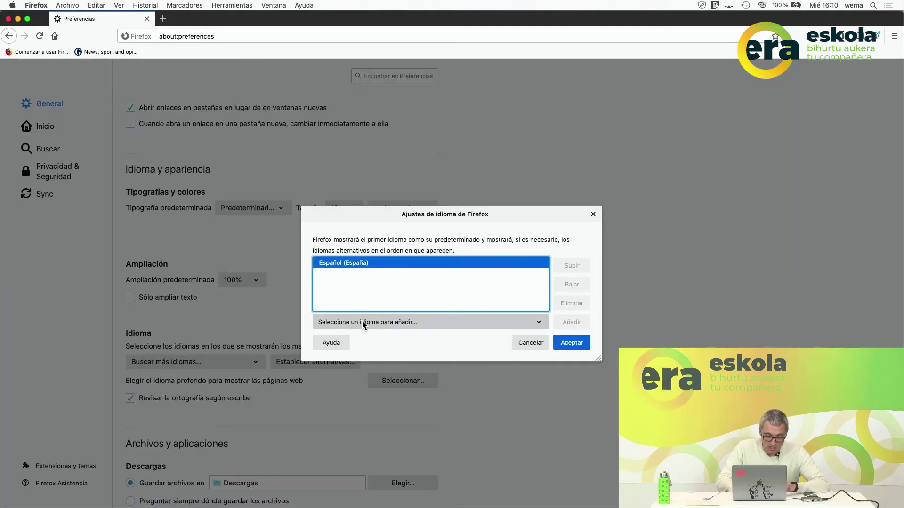
Step: Add Vasco as the first interface language in the Firefox language settings and accept the change
click(362, 321)
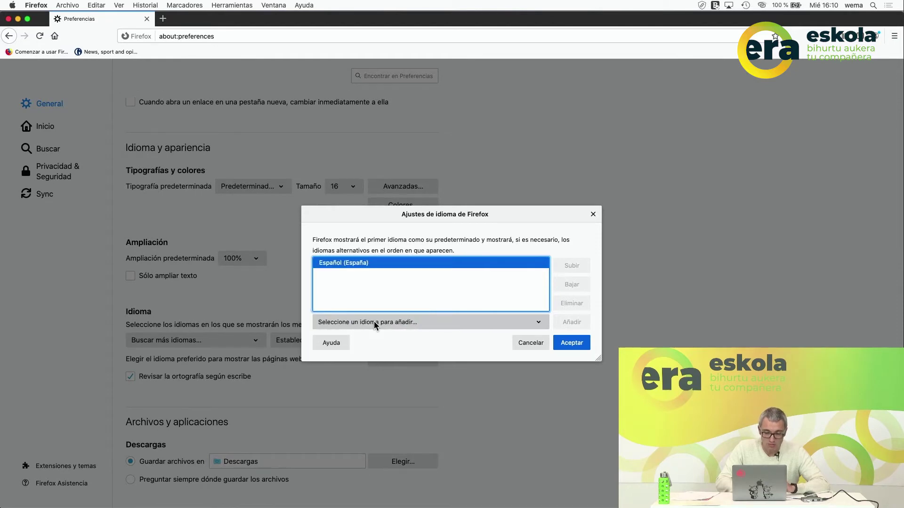
click(374, 322)
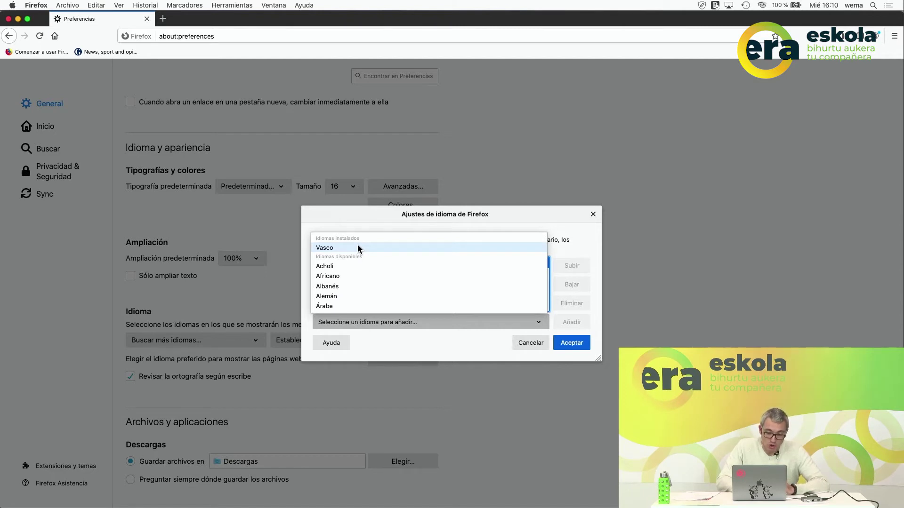
scroll(356, 278, down, 5)
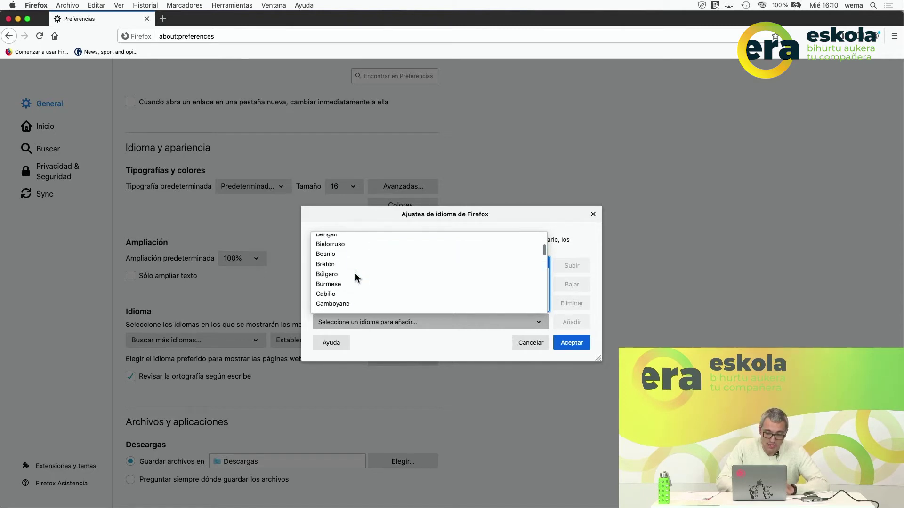
scroll(355, 278, up, 5)
click(345, 248)
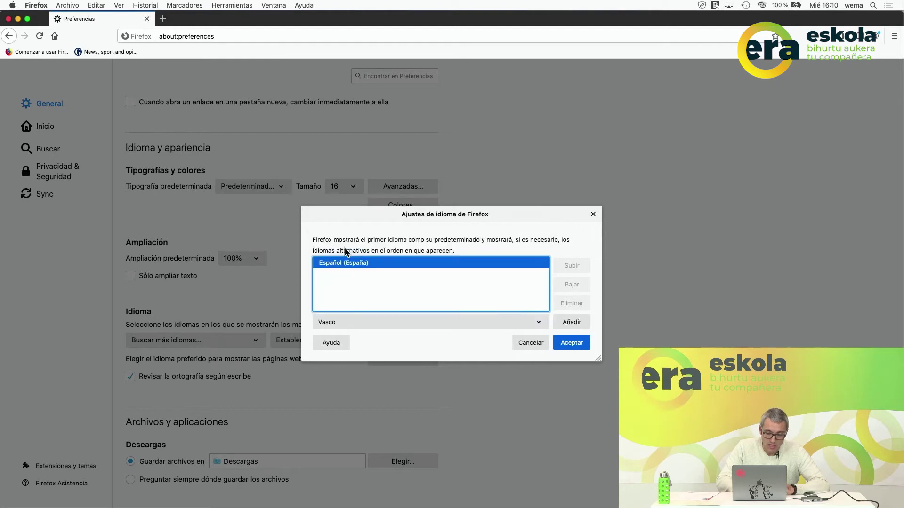
click(571, 323)
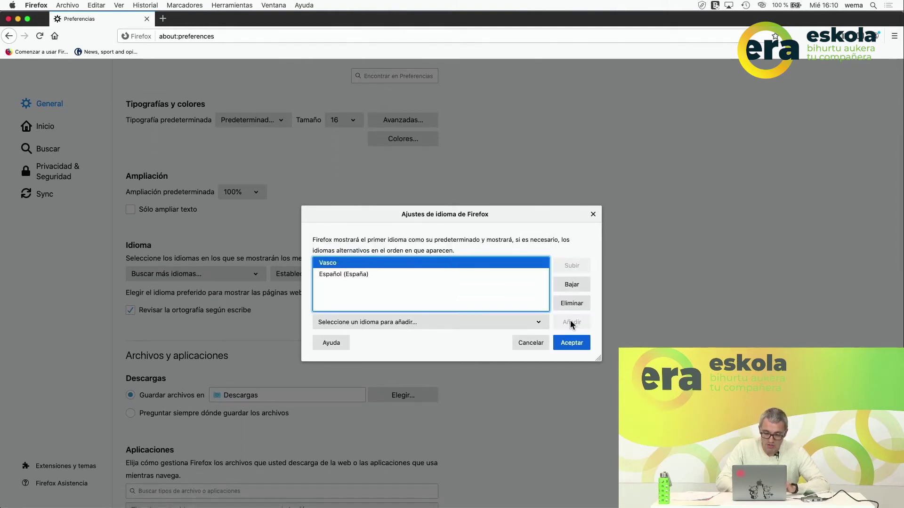
click(571, 343)
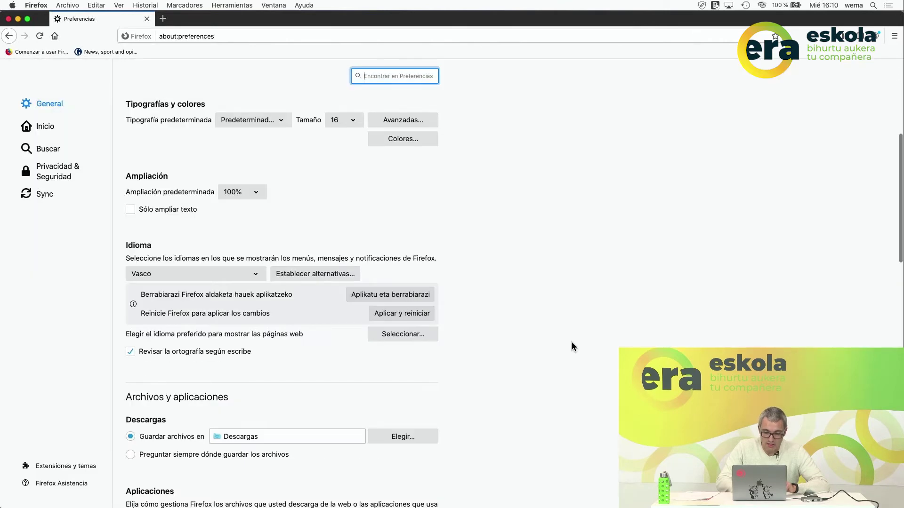
Step: Apply the Vasco interface language by restarting Firefox
scroll(155, 283, down, 1)
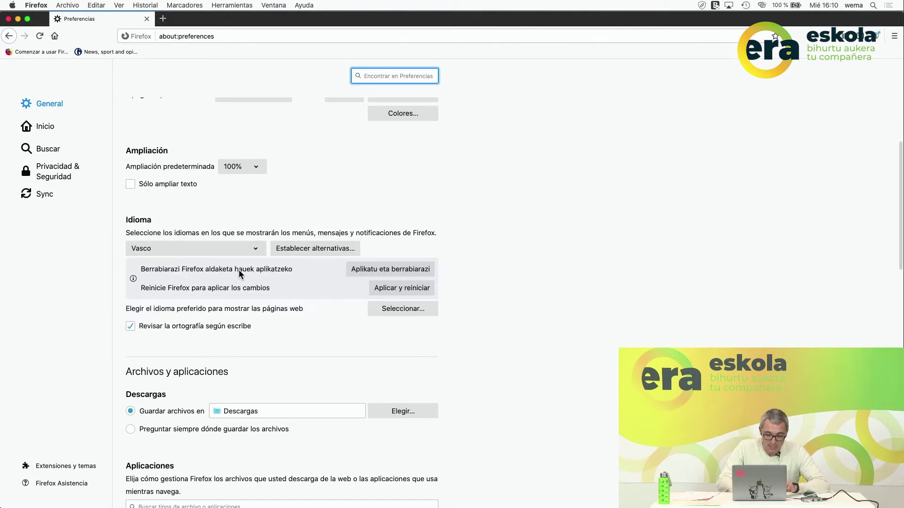
scroll(375, 263, down, 3)
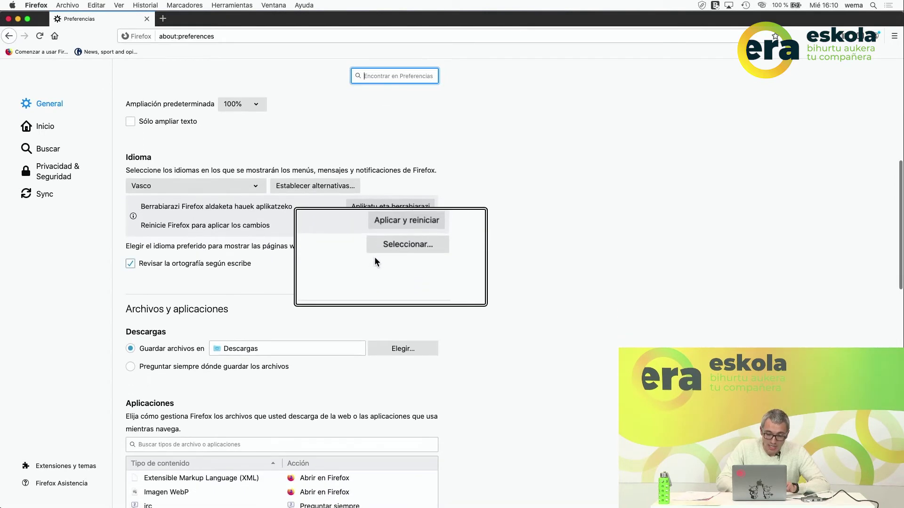
click(380, 206)
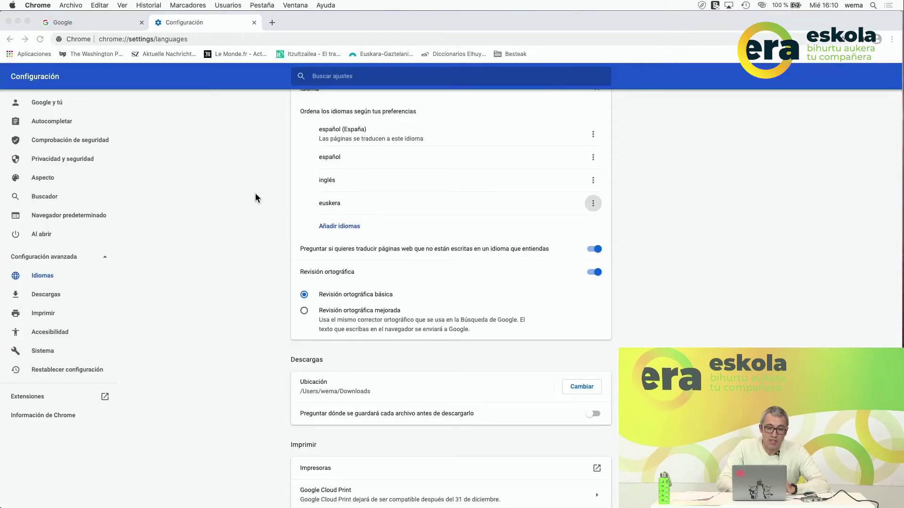
scroll(255, 193, up, 10)
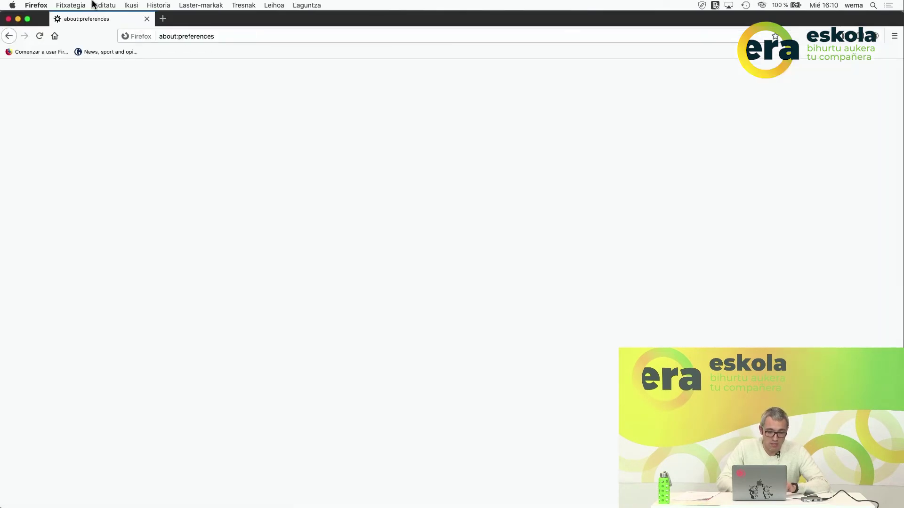
Step: Switch to the Google home page in Chrome and examine the euskara link among the offered languages
key(super+Tab)
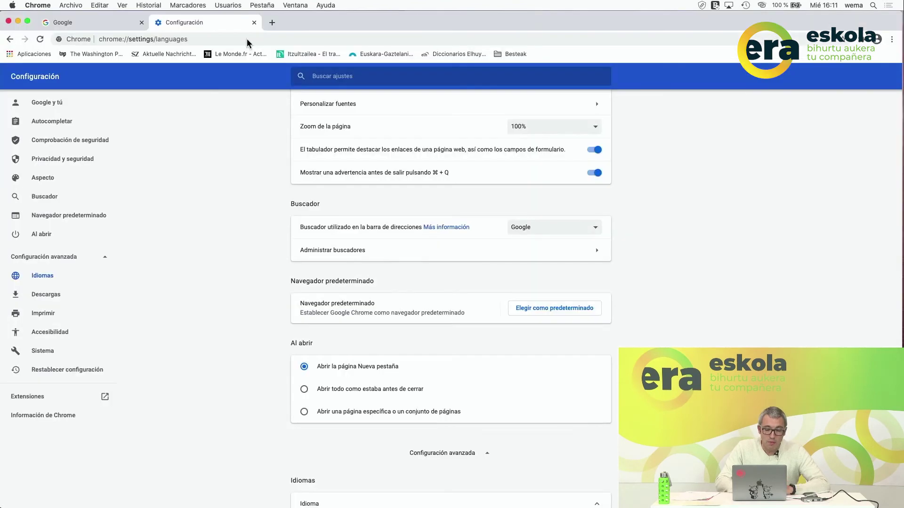
click(108, 22)
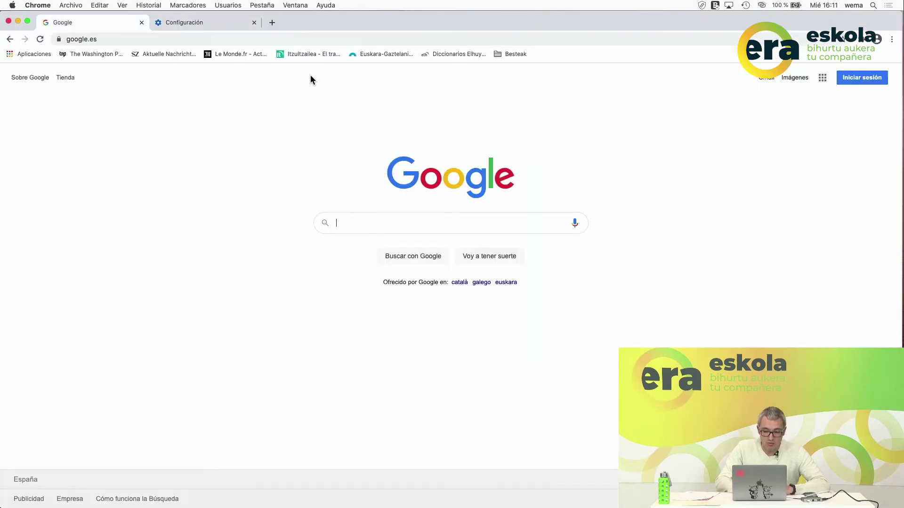
key(alt+super+8)
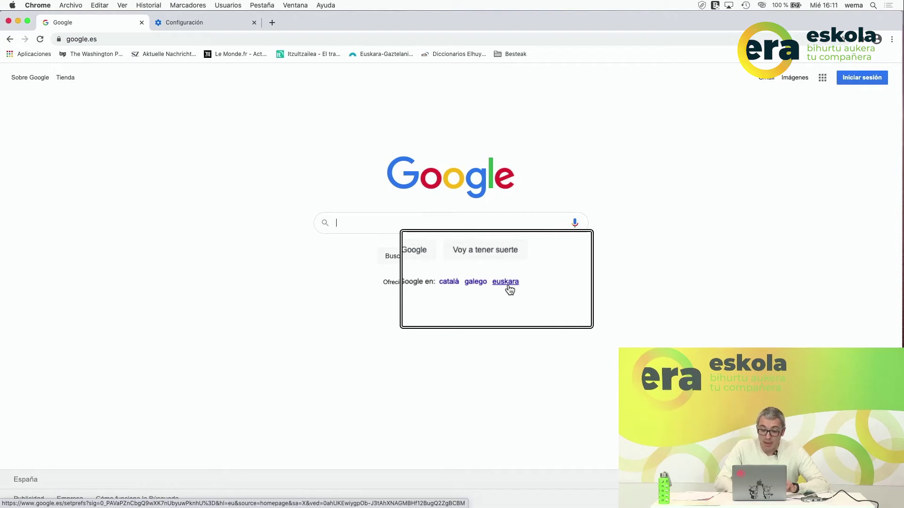
key(alt+super+8)
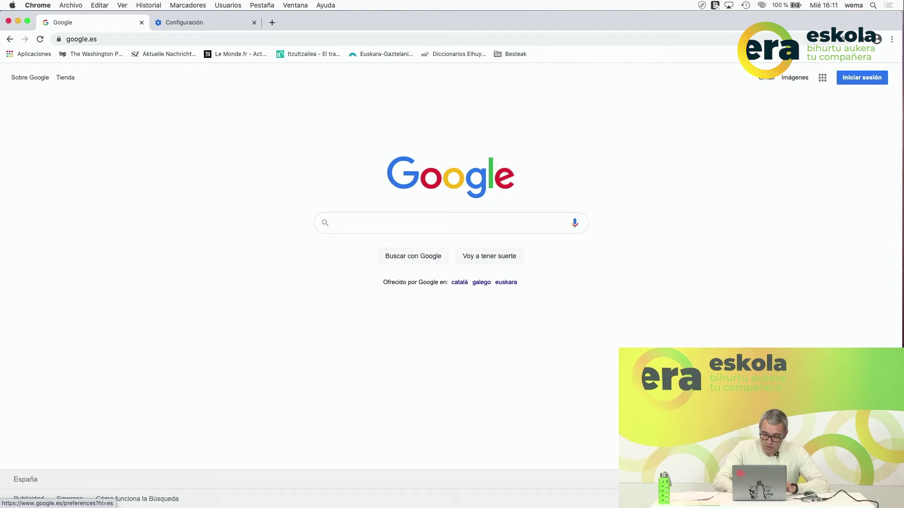
Step: Set euskara as the language for Google products in the search settings and save the preferences
click(875, 499)
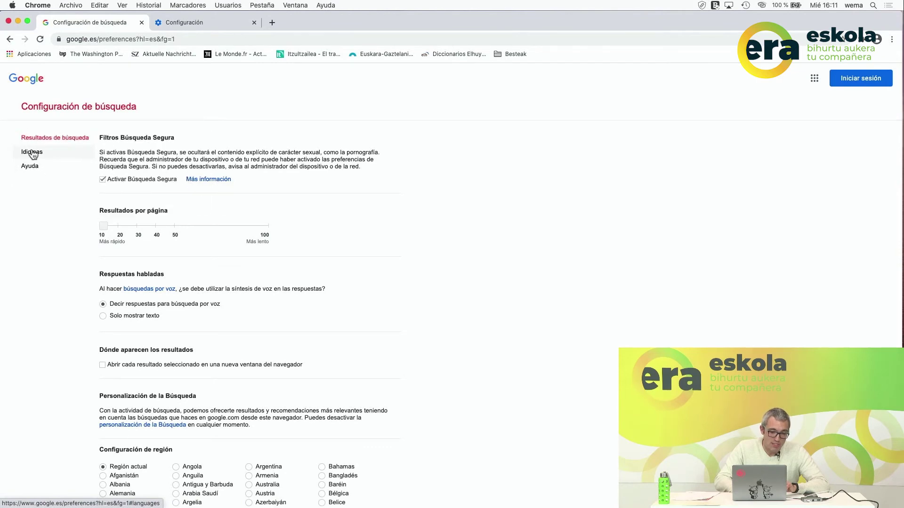
click(35, 155)
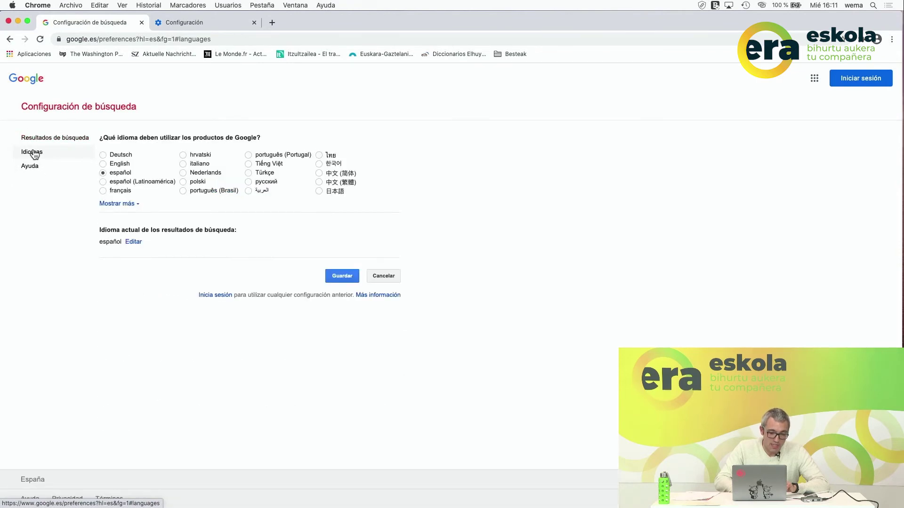
click(127, 205)
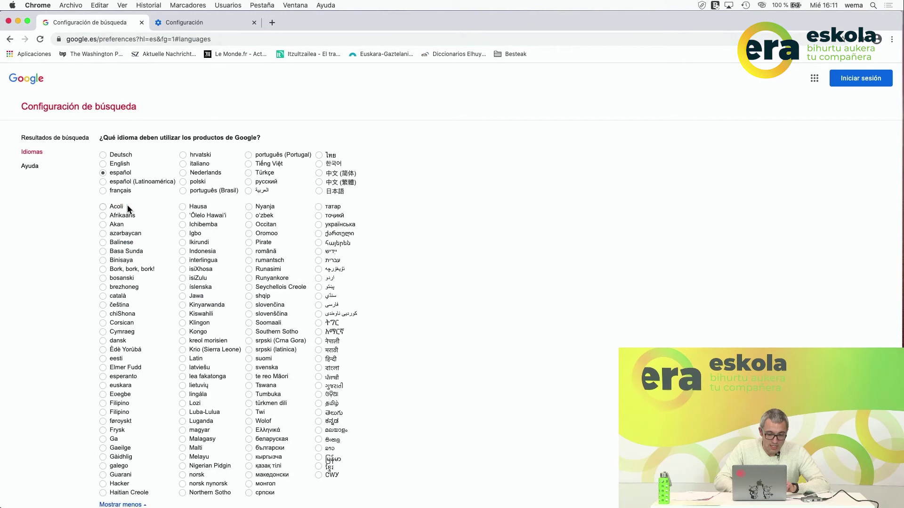
scroll(181, 263, down, 4)
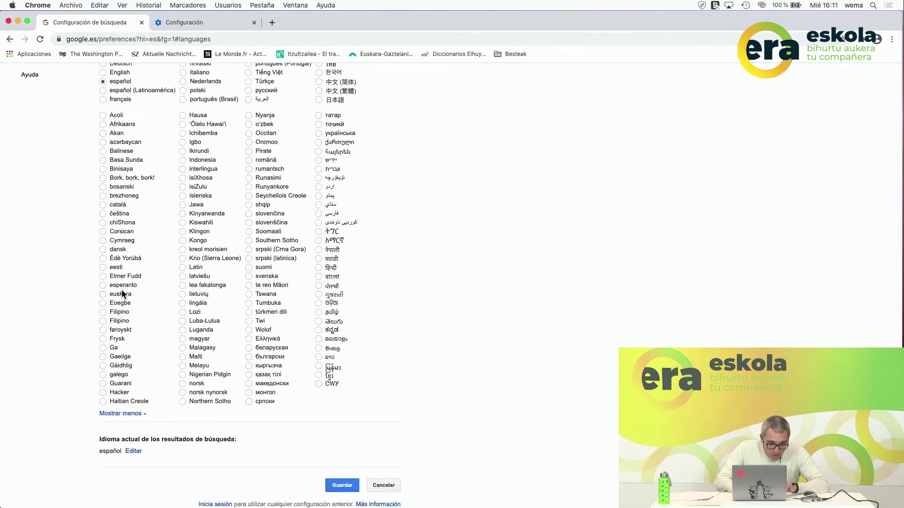
click(103, 295)
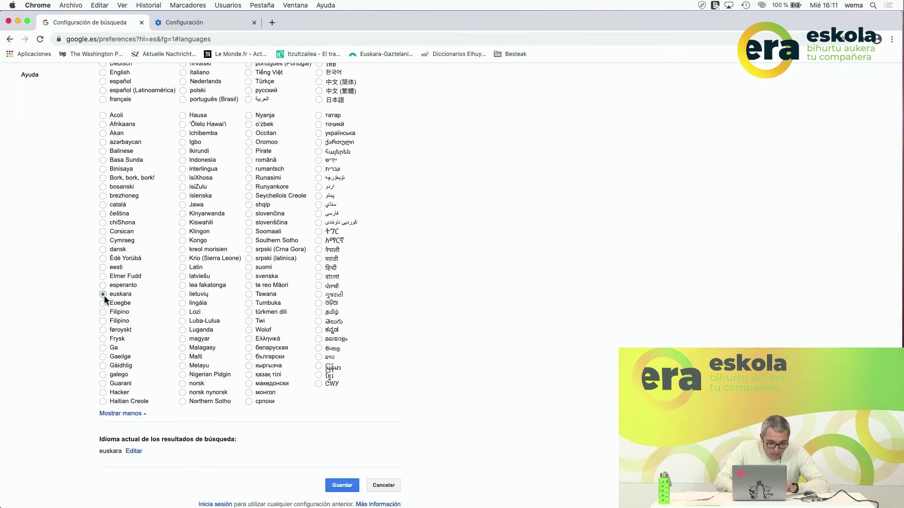
click(340, 488)
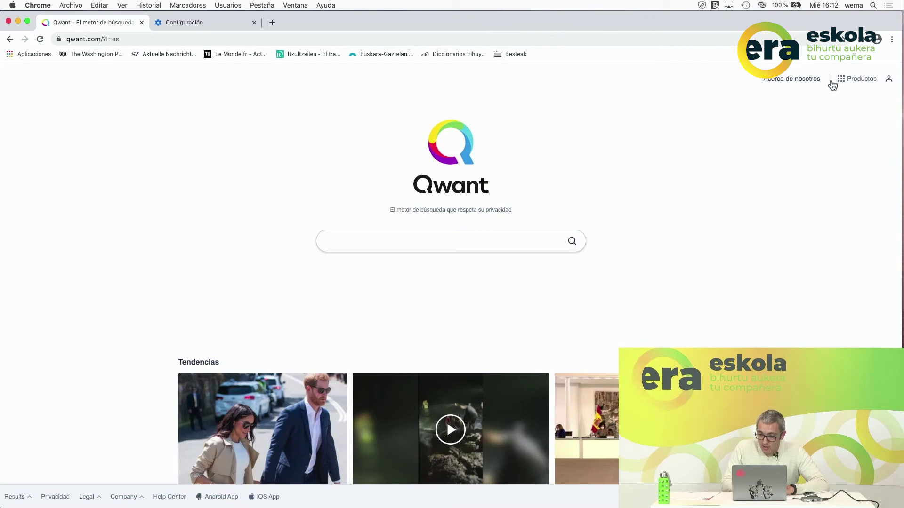
Step: View the products offered on the Qwant home page and close the list
click(842, 81)
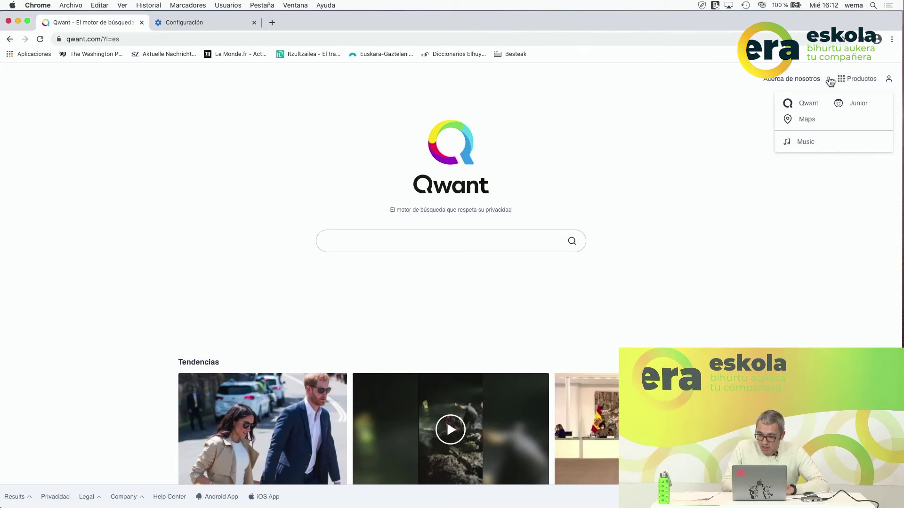
click(730, 108)
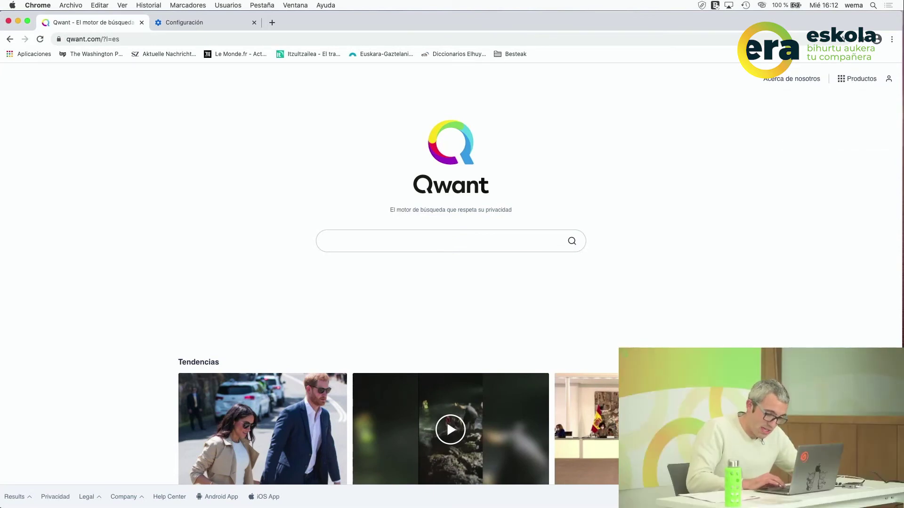